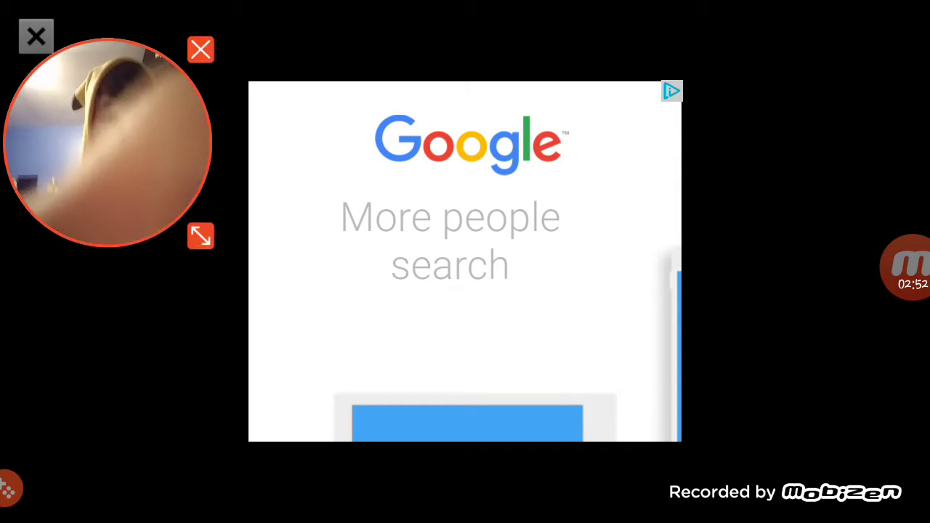
{"action": "left_click", "coordinate": [35, 35]}
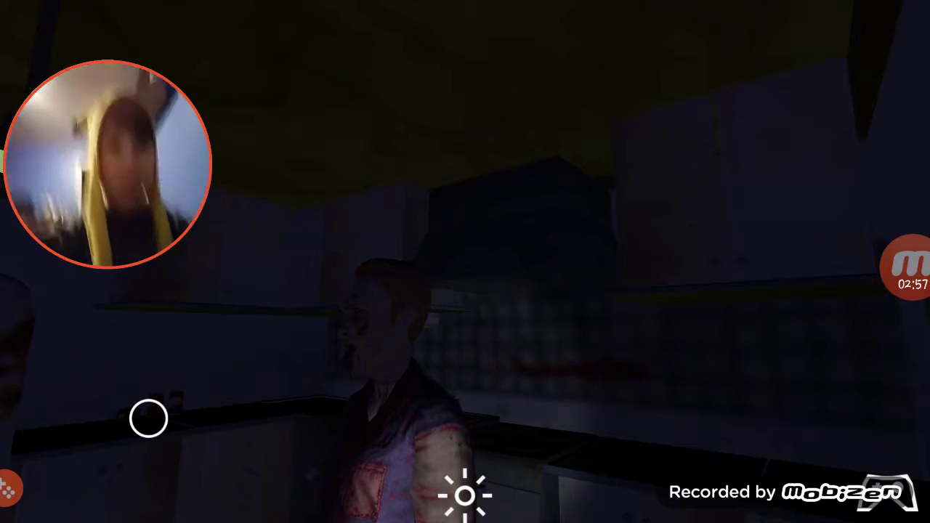
{"action": "left_click_drag", "start_coordinate": [107, 165], "coordinate": [822, 107]}
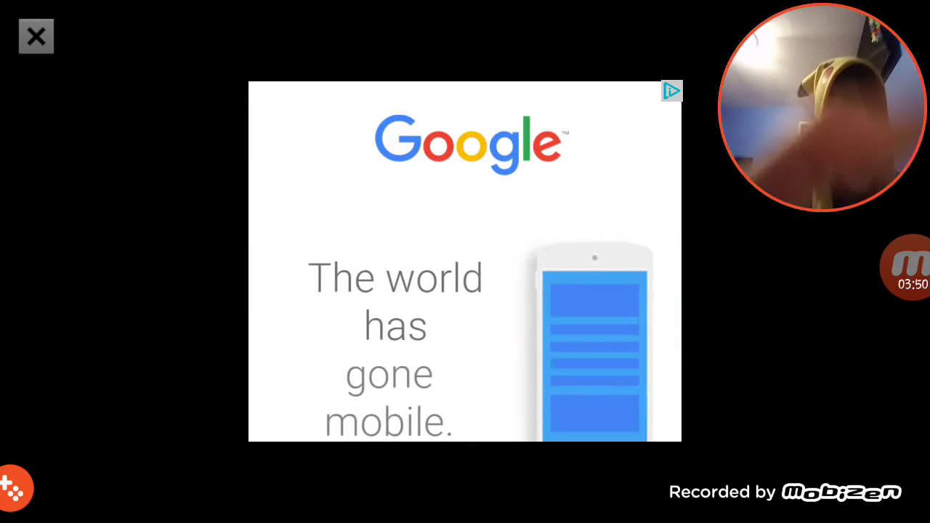
{"action": "left_click", "coordinate": [36, 36]}
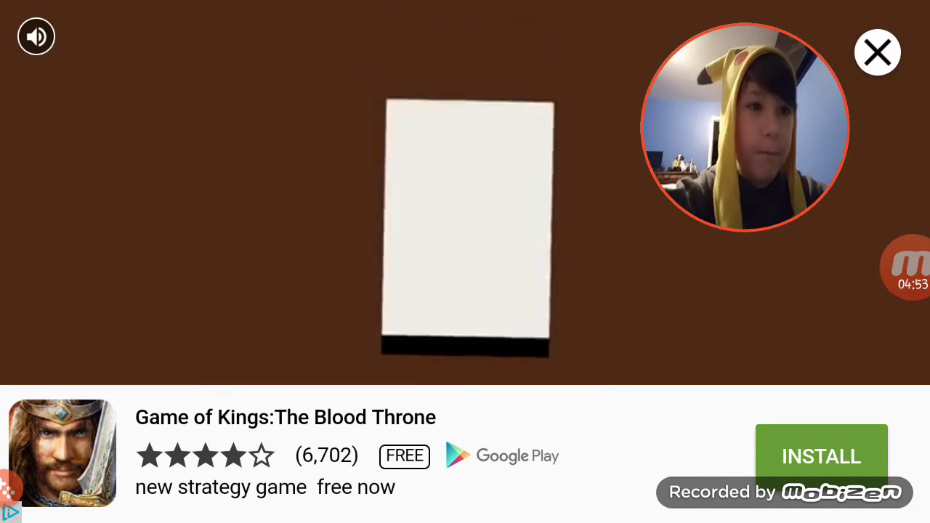
{"action": "left_click", "coordinate": [877, 52]}
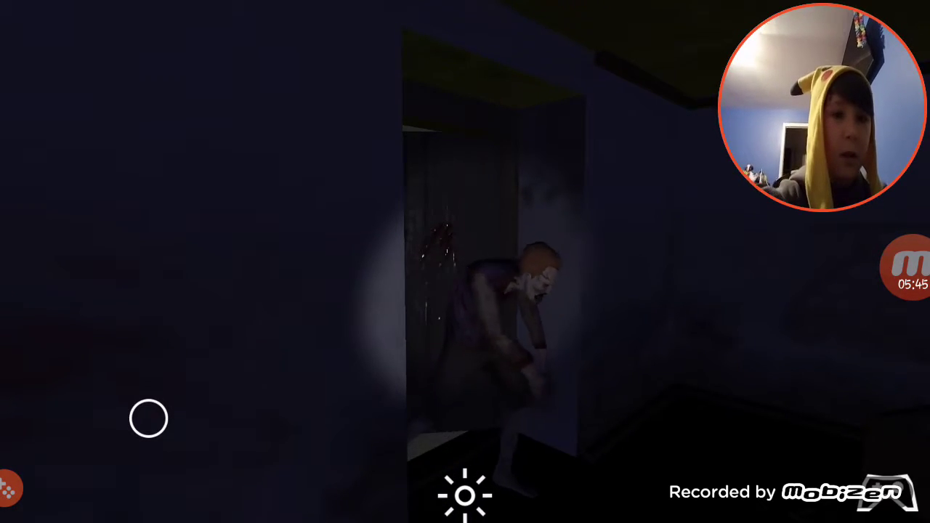
{"action": "left_click_drag", "start_coordinate": [149, 419], "coordinate": [155, 457]}
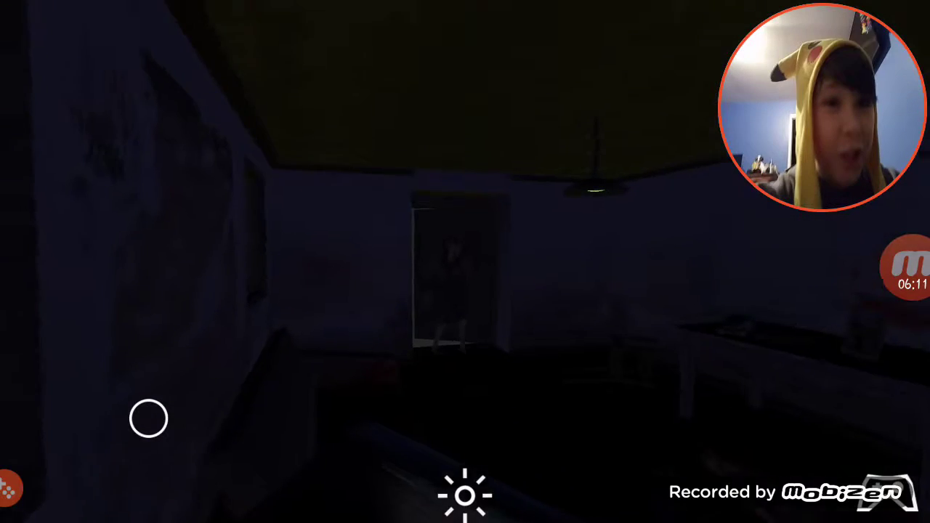
{"action": "left_click_drag", "start_coordinate": [581, 218], "coordinate": [588, 363]}
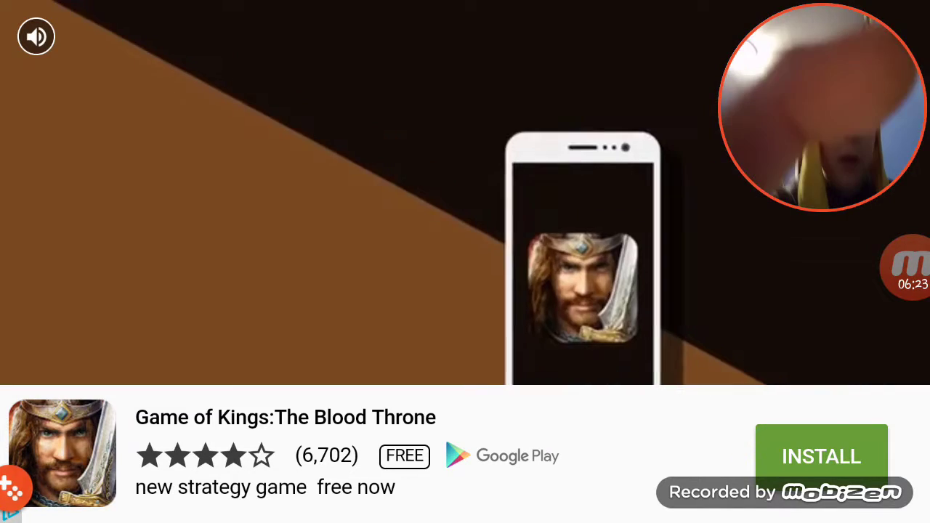
{"action": "left_click", "coordinate": [878, 51]}
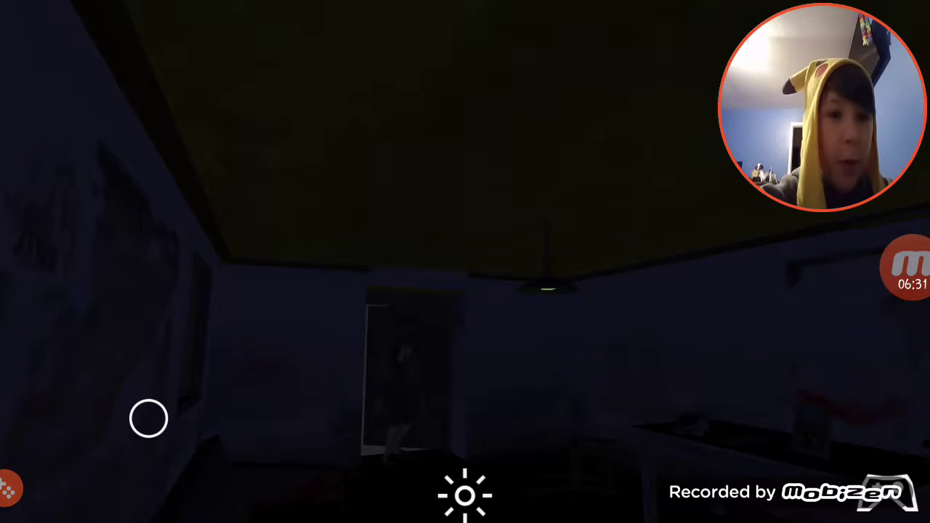
{"action": "left_click_drag", "start_coordinate": [581, 290], "coordinate": [574, 218]}
{"action": "left_click_drag", "start_coordinate": [509, 254], "coordinate": [624, 254]}
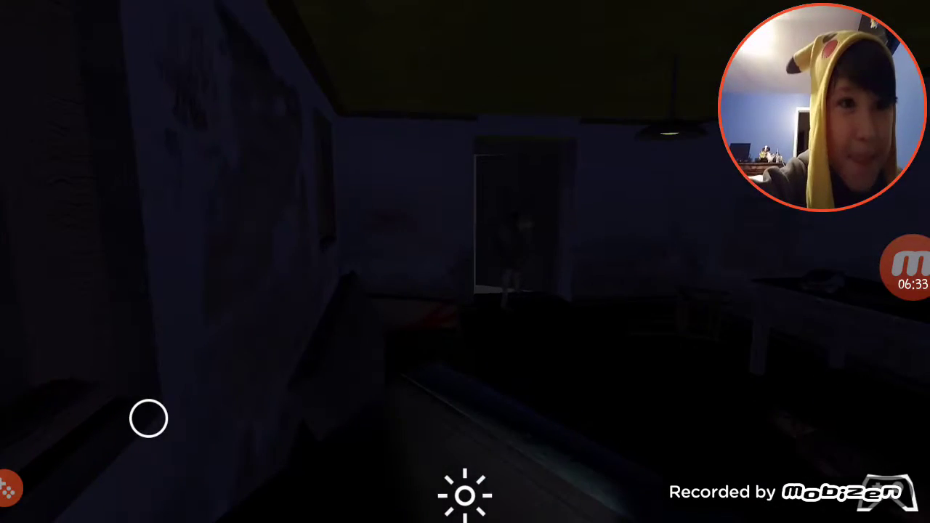